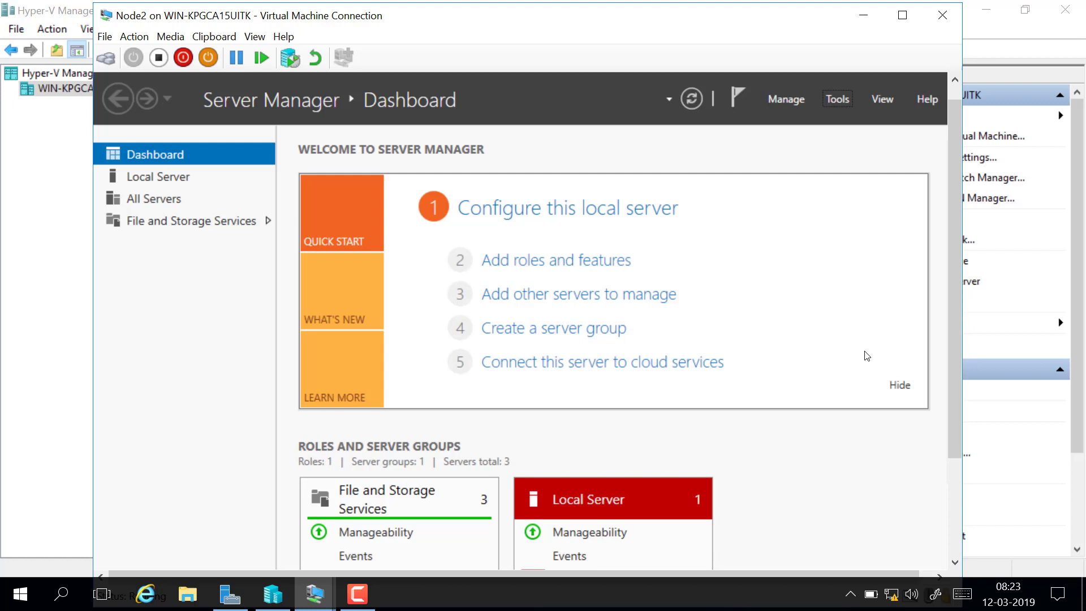
Step: Start adding roles and features, keeping the default installation type and choosing Node2.contoso.local as the destination server
click(525, 261)
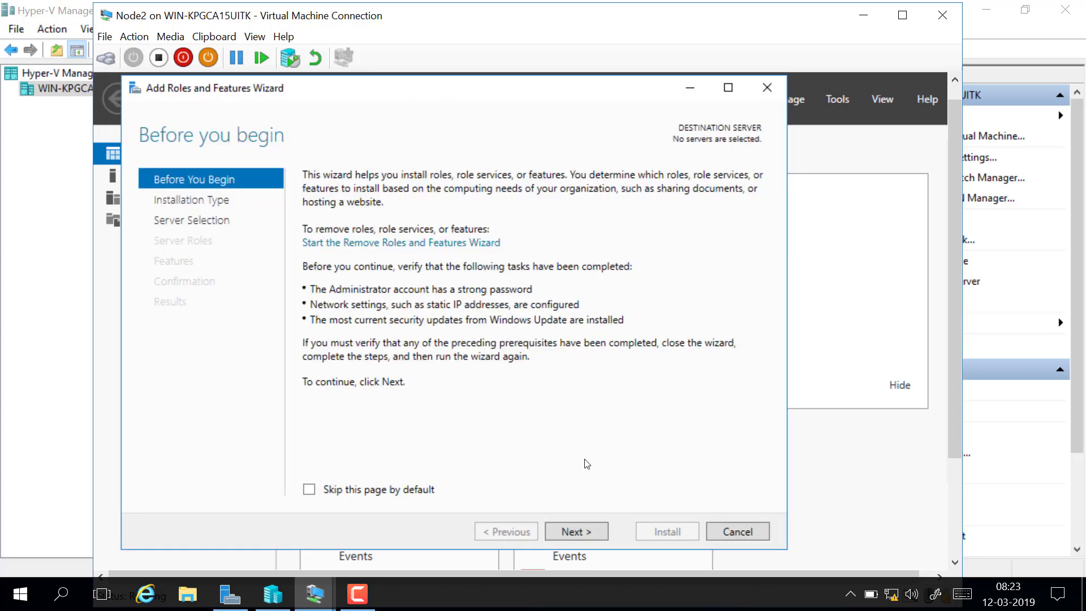
click(599, 532)
click(594, 535)
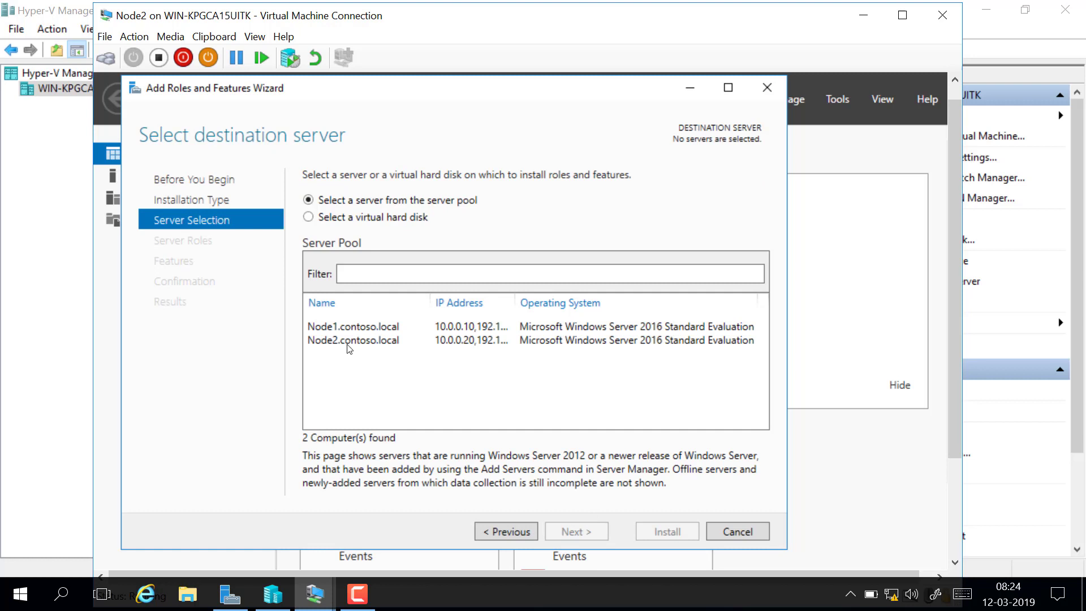
click(348, 343)
click(585, 532)
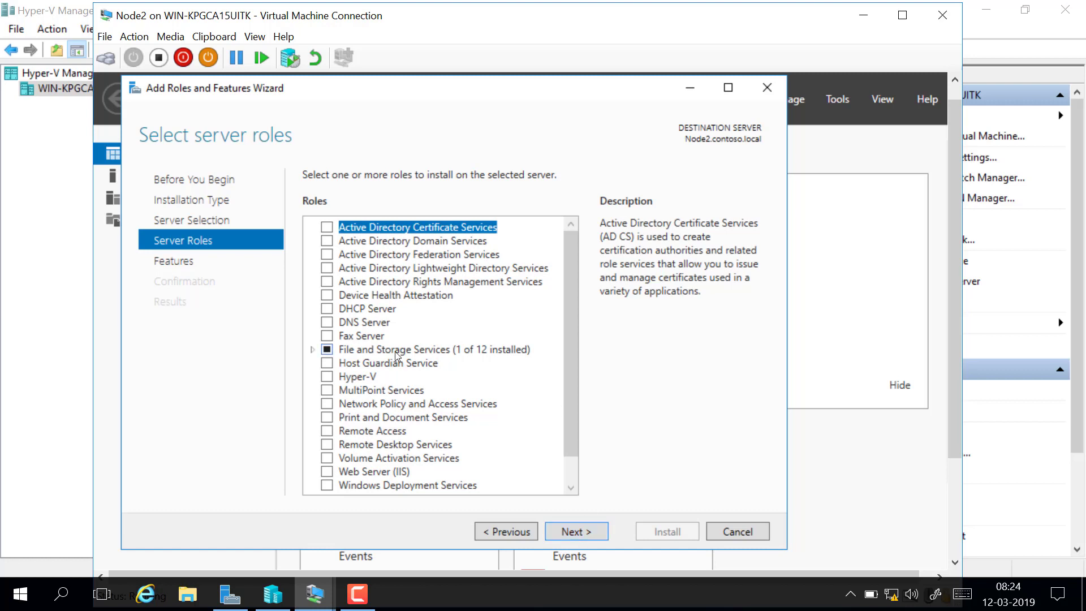
Step: Select the File Server role service under File and iSCSI Services, add no extra features, and install it
click(311, 350)
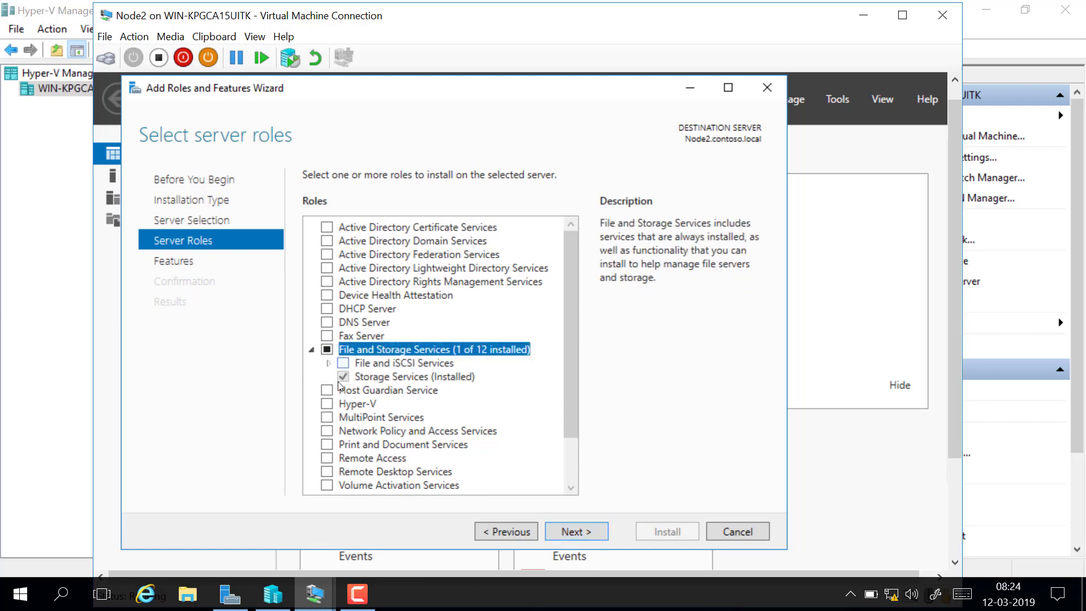
click(328, 364)
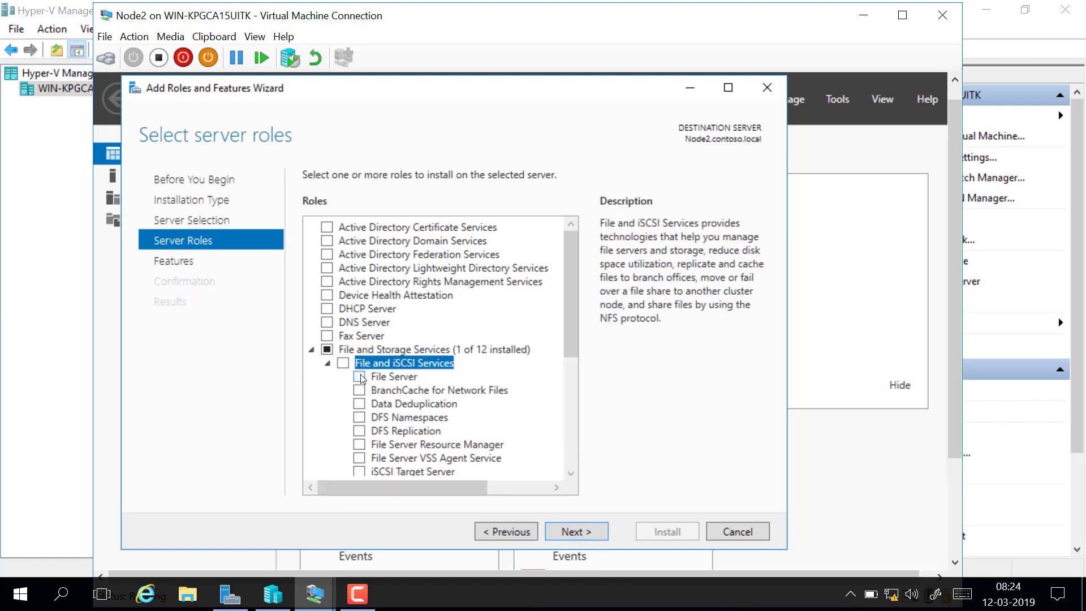
click(359, 377)
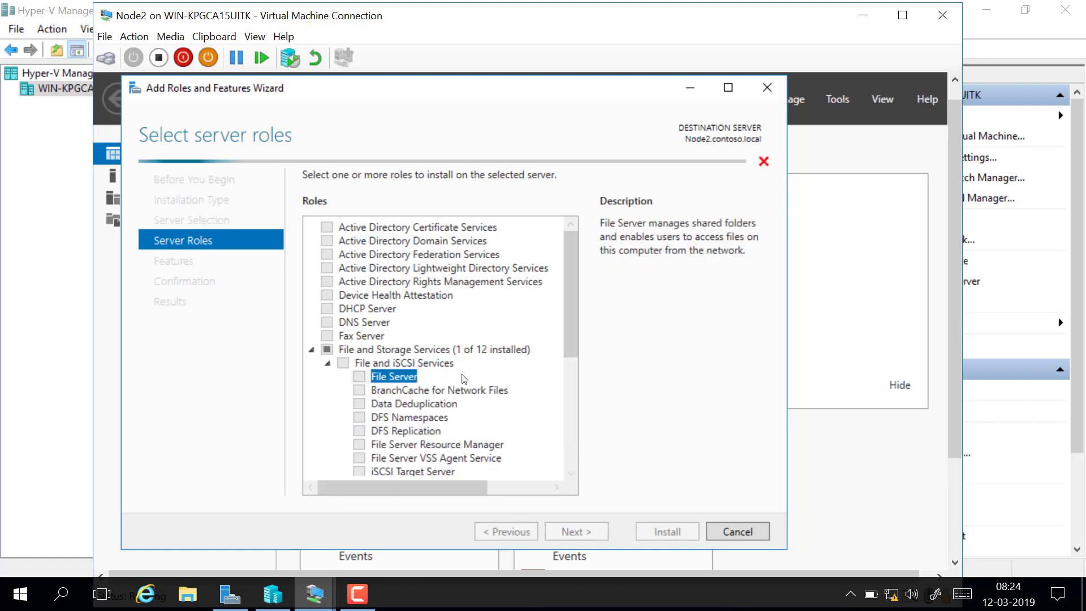
click(585, 535)
click(589, 534)
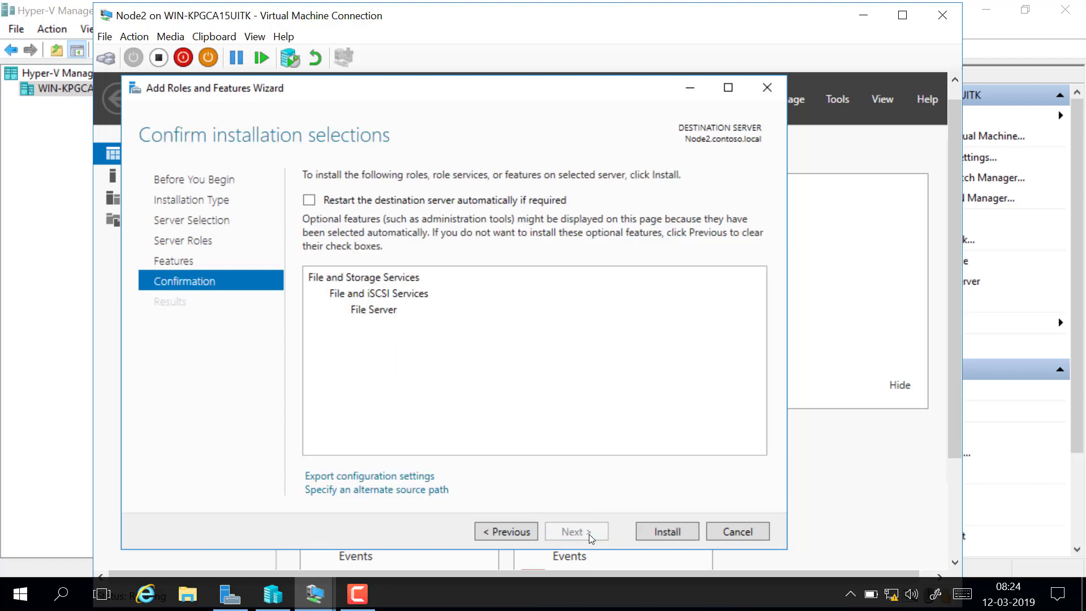
click(676, 534)
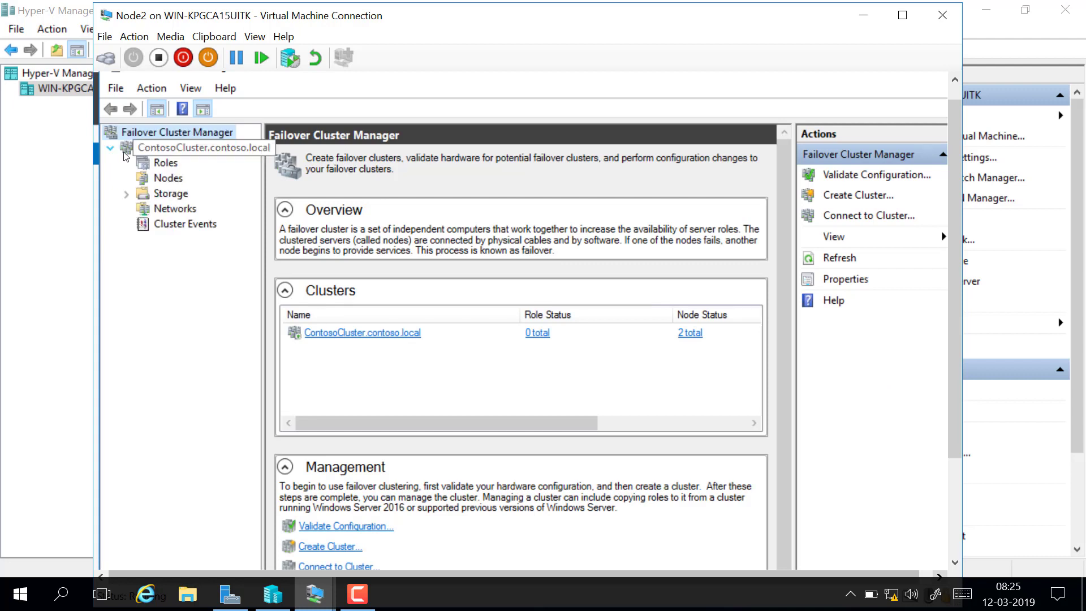
Step: Start configuring a high-availability role on ContosoCluster, choosing File Server with the File Server for general use type
click(165, 163)
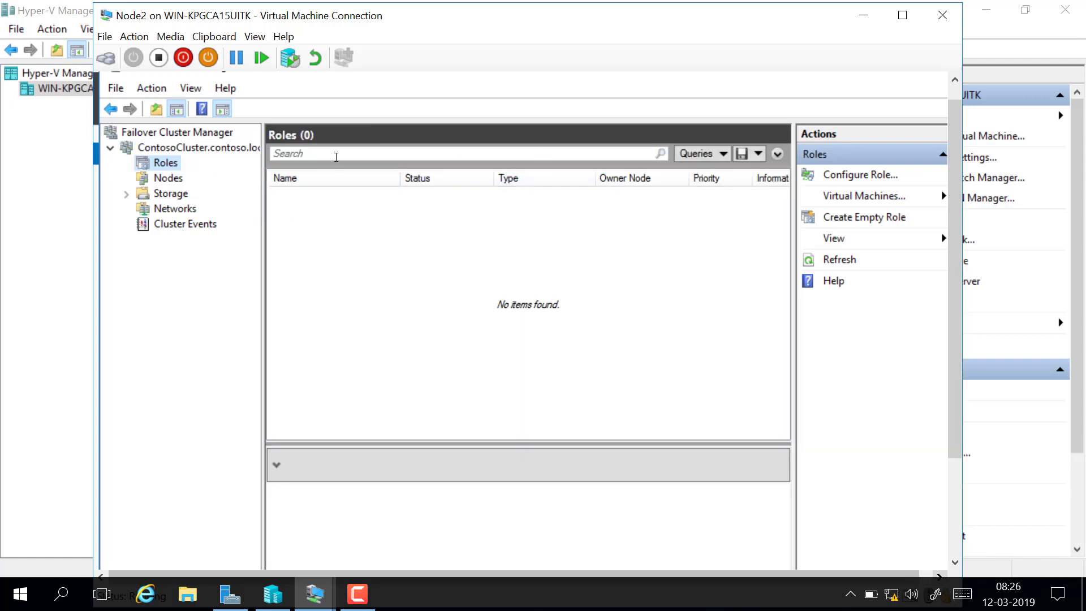
click(861, 177)
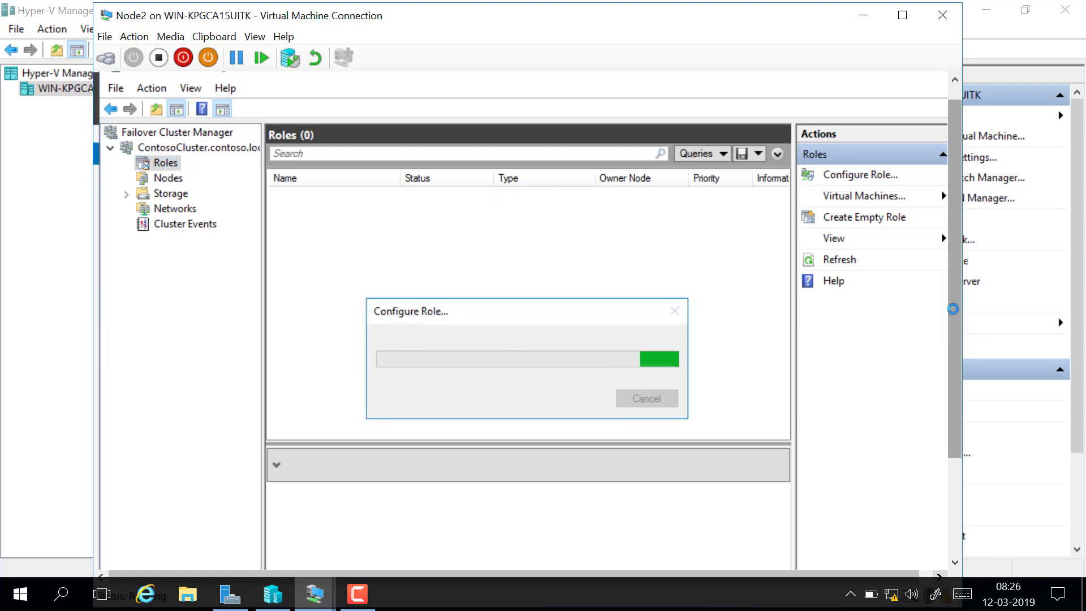
drag(952, 309, 955, 329)
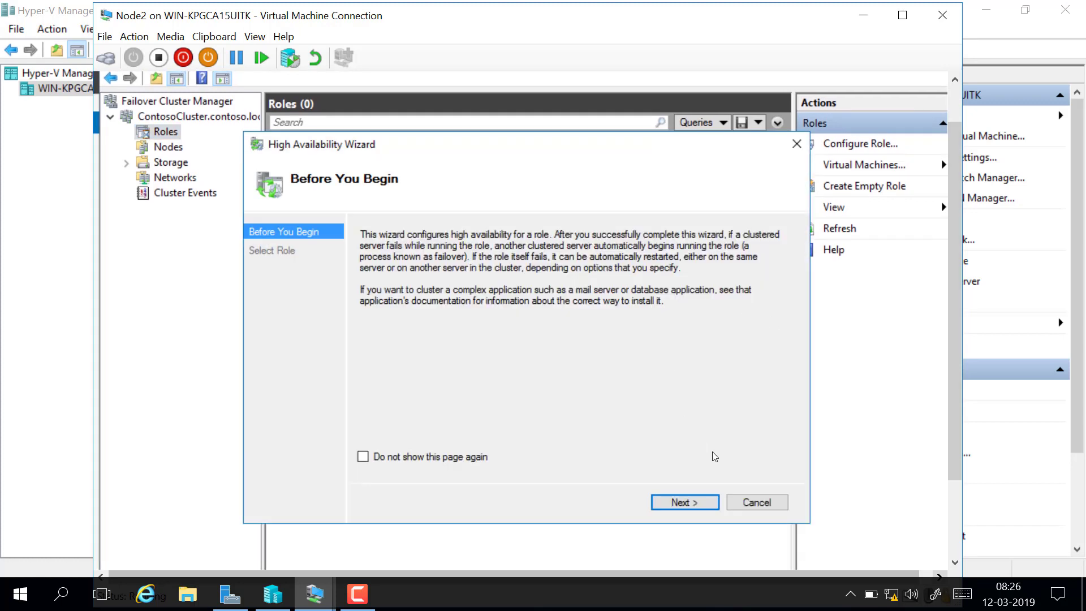
click(687, 503)
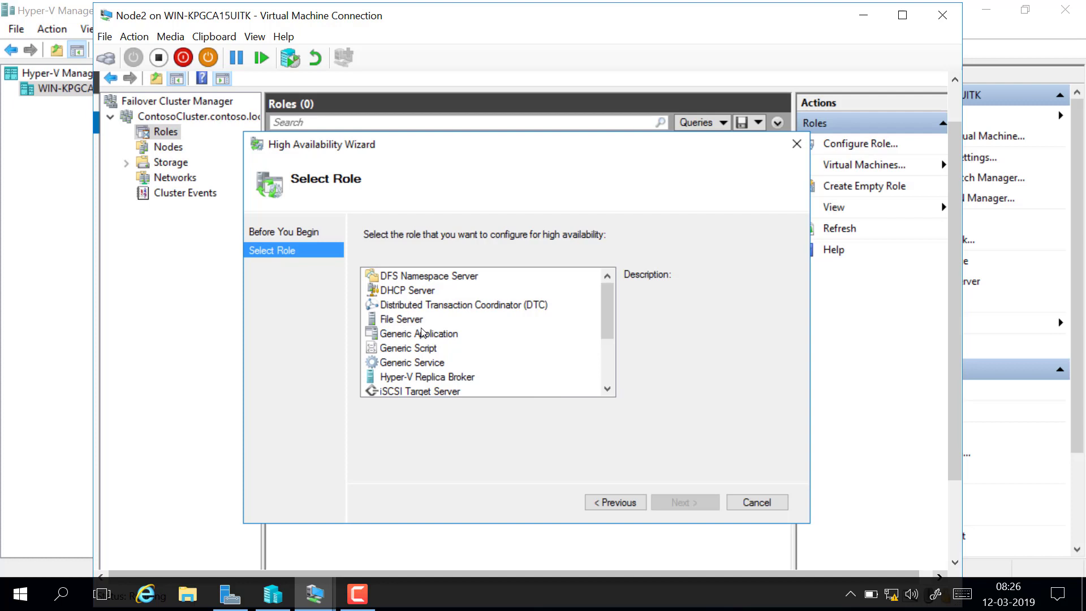
click(409, 320)
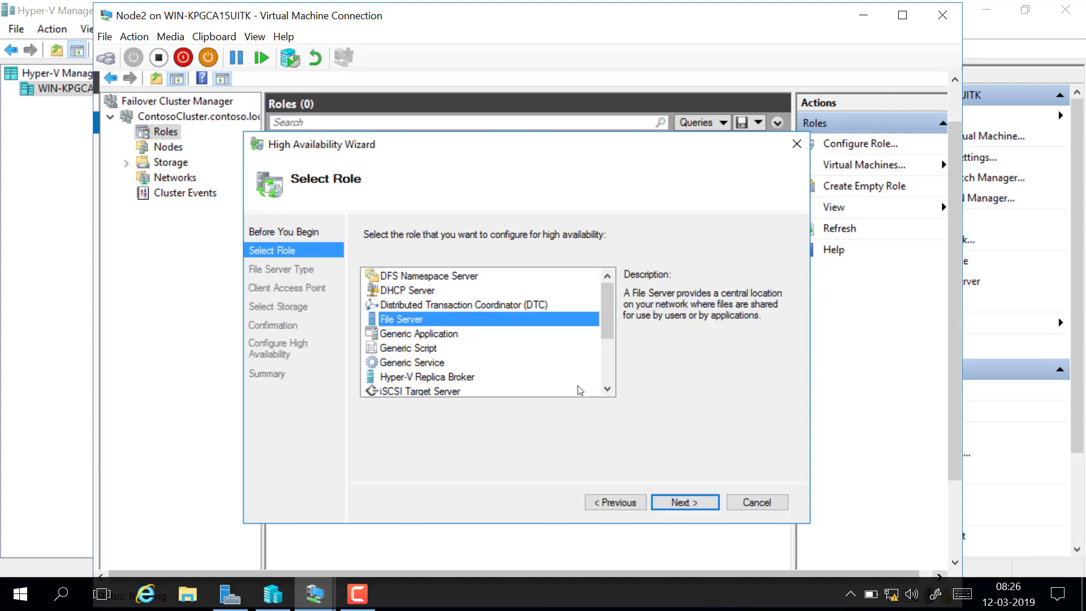
click(684, 502)
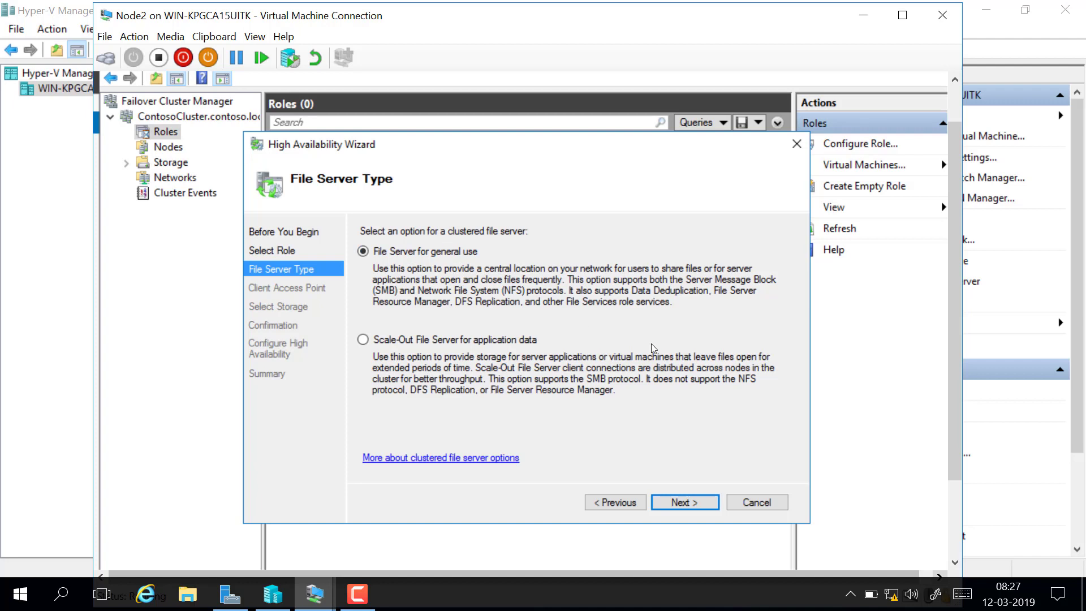
click(697, 503)
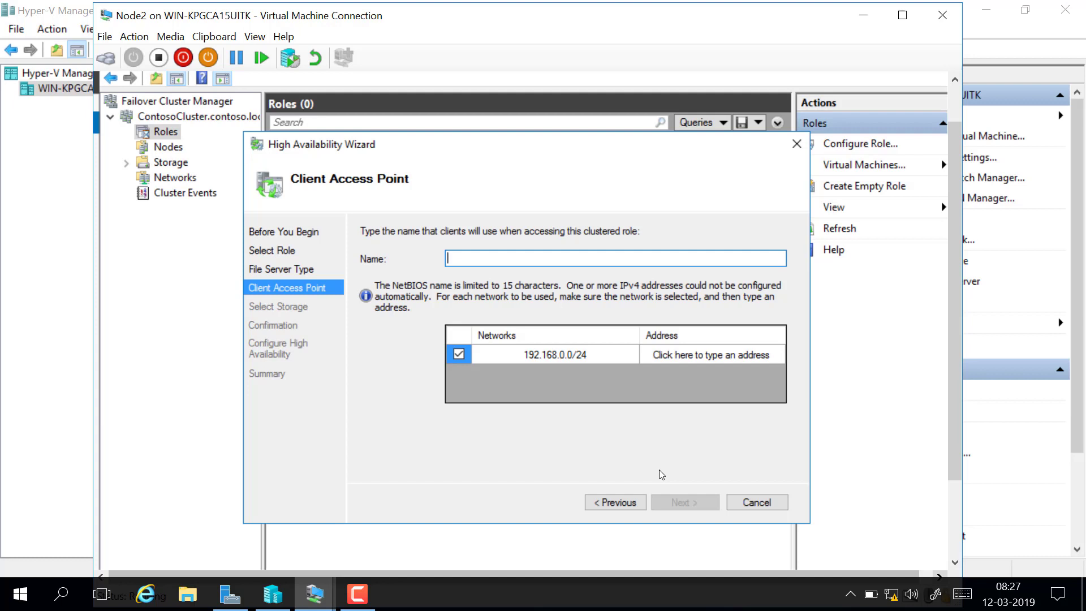
Step: Define the client access point with the name FSCLUSTER and the address 192.168.0.90
text(FSCLUSTER)
click(691, 355)
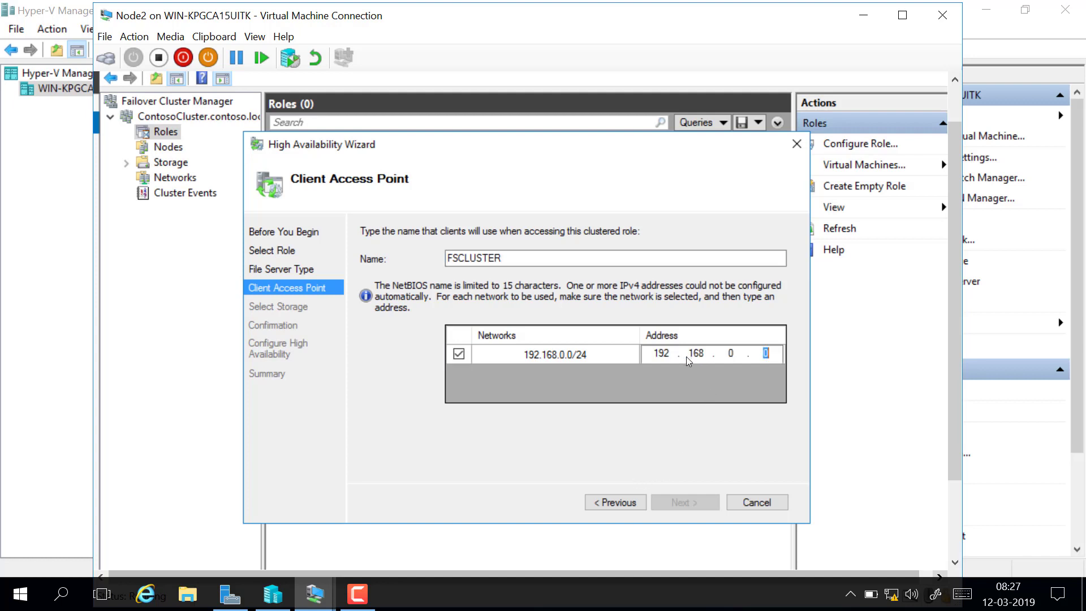
click(778, 357)
text(90)
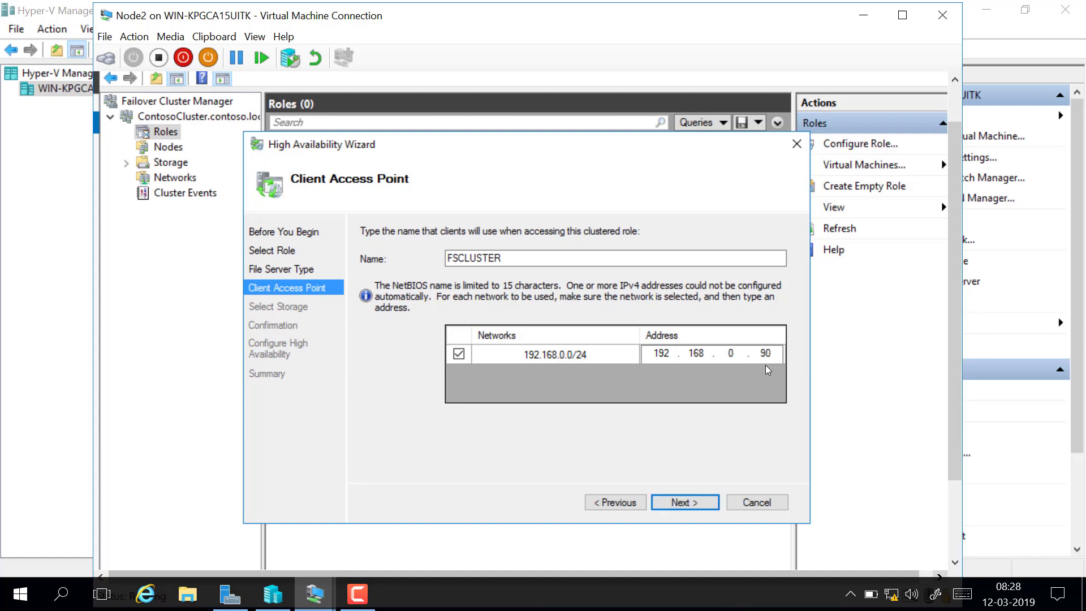
click(680, 506)
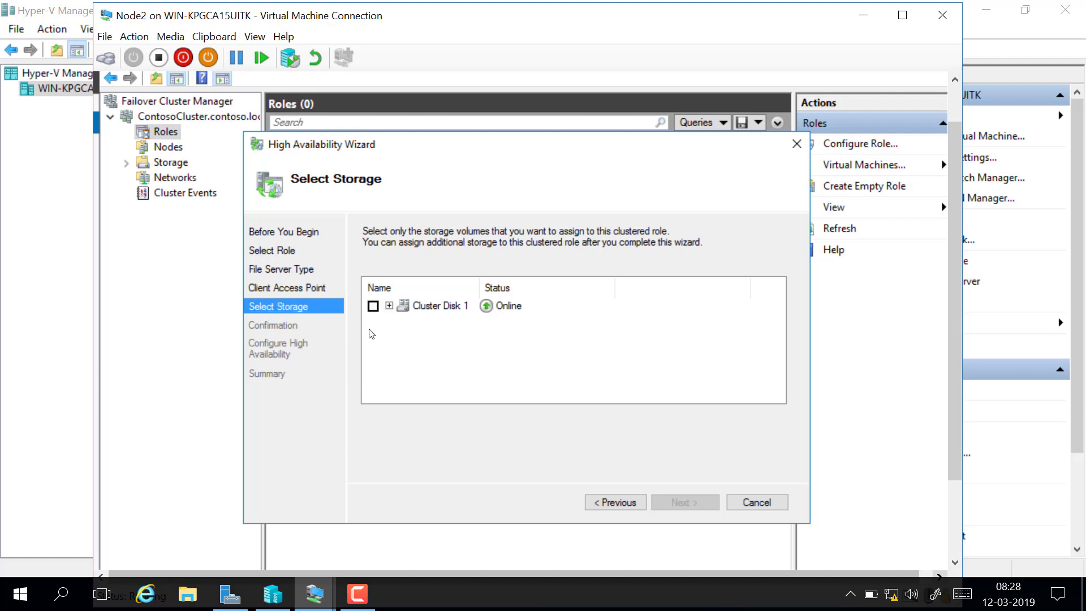
Step: Assign Cluster Disk 1 to the file server role, accept the confirmation settings and finish the wizard
click(389, 306)
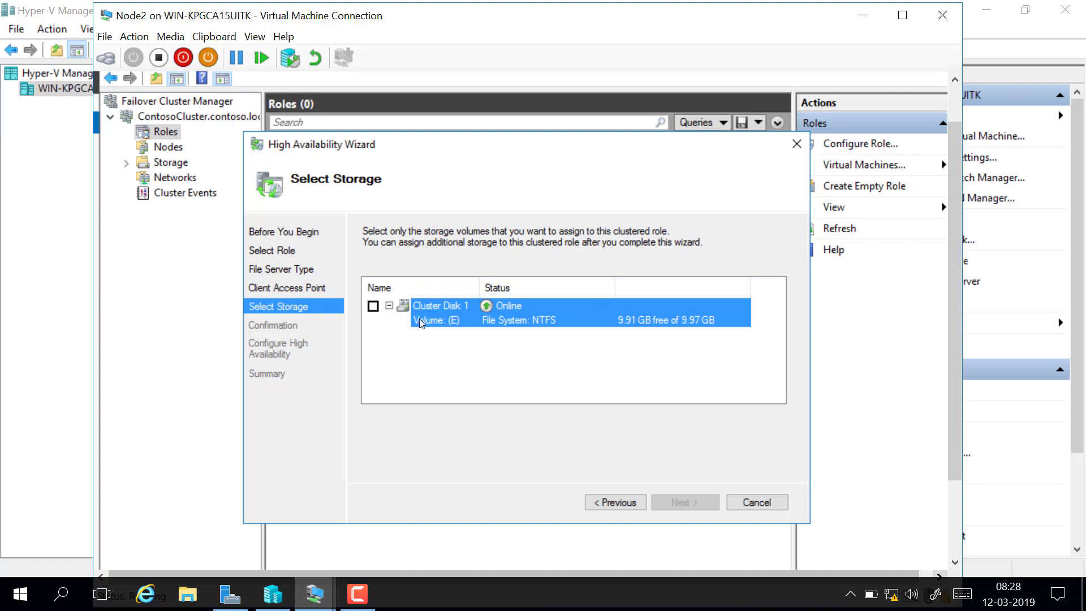
click(373, 306)
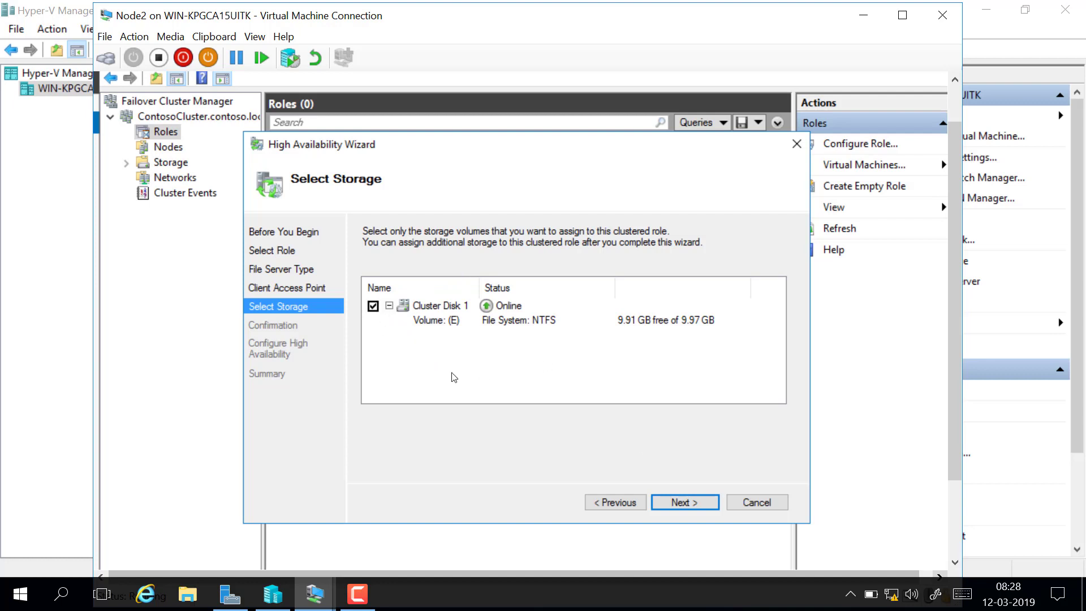
click(692, 502)
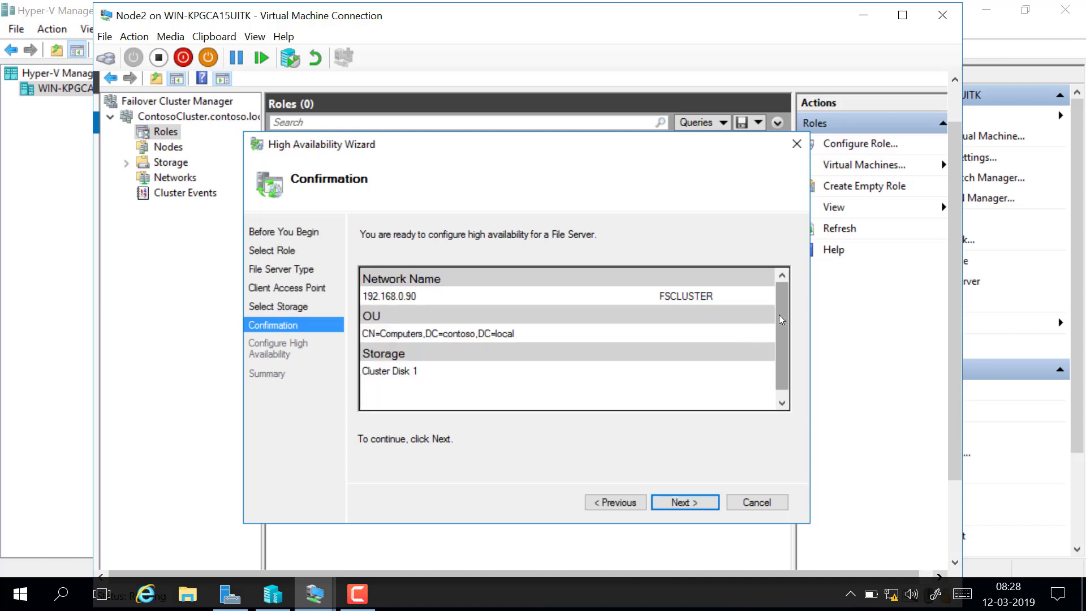
drag(779, 315, 798, 358)
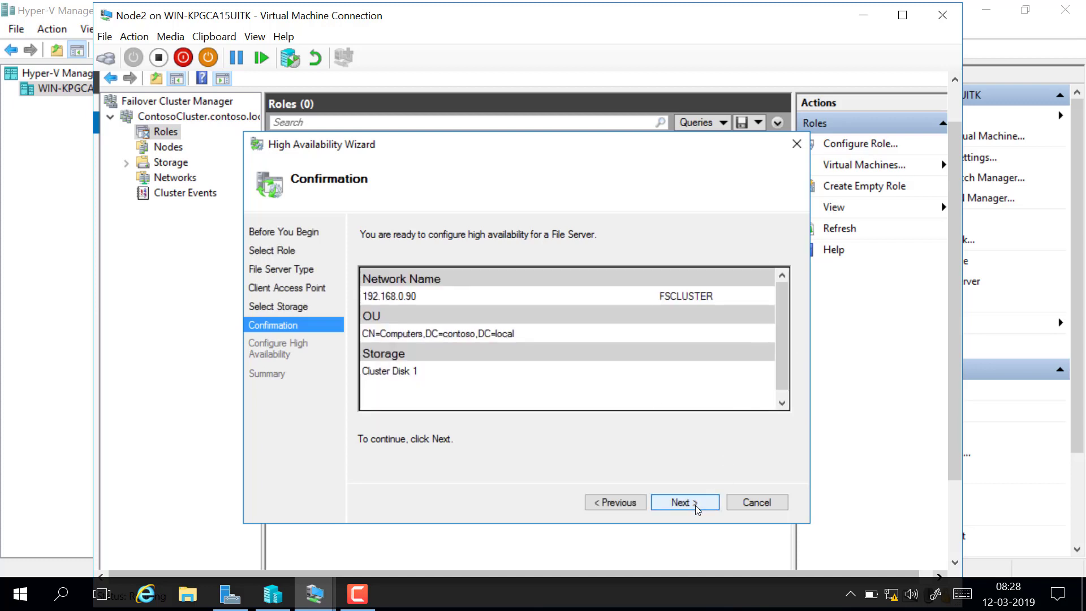
click(694, 505)
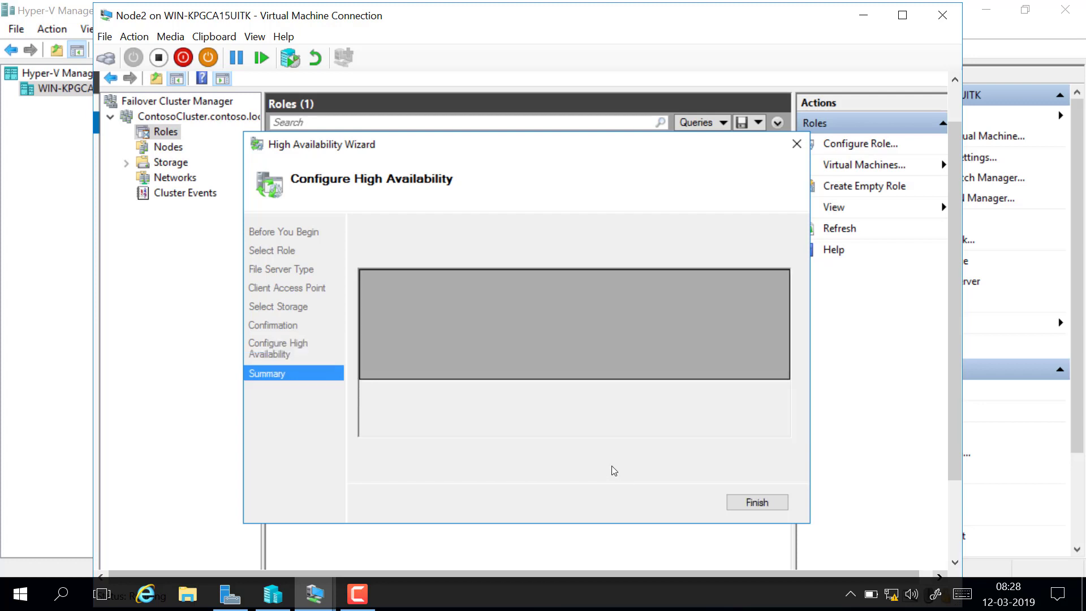
click(757, 504)
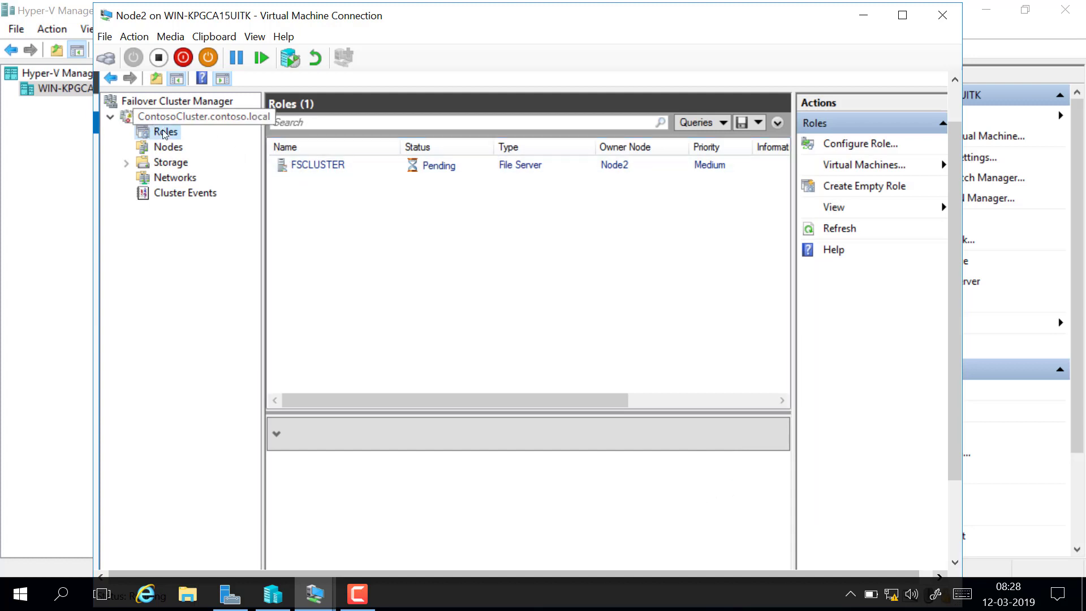
Step: Move the FSCLUSTER role to Node1 by selecting that node as the destination
click(338, 169)
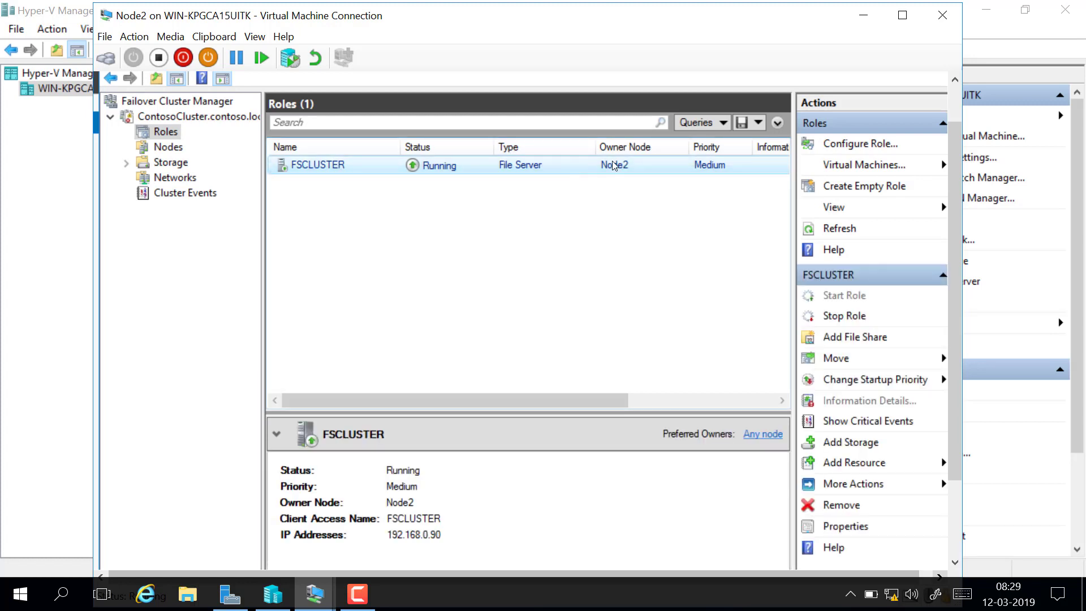
right_click(352, 166)
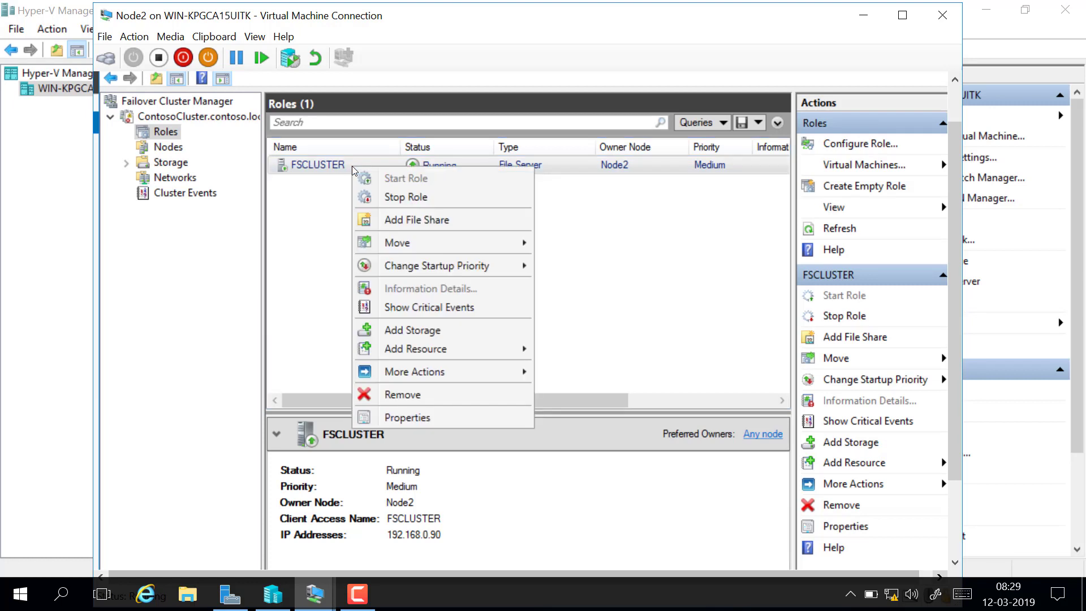
mouse_move(454, 245)
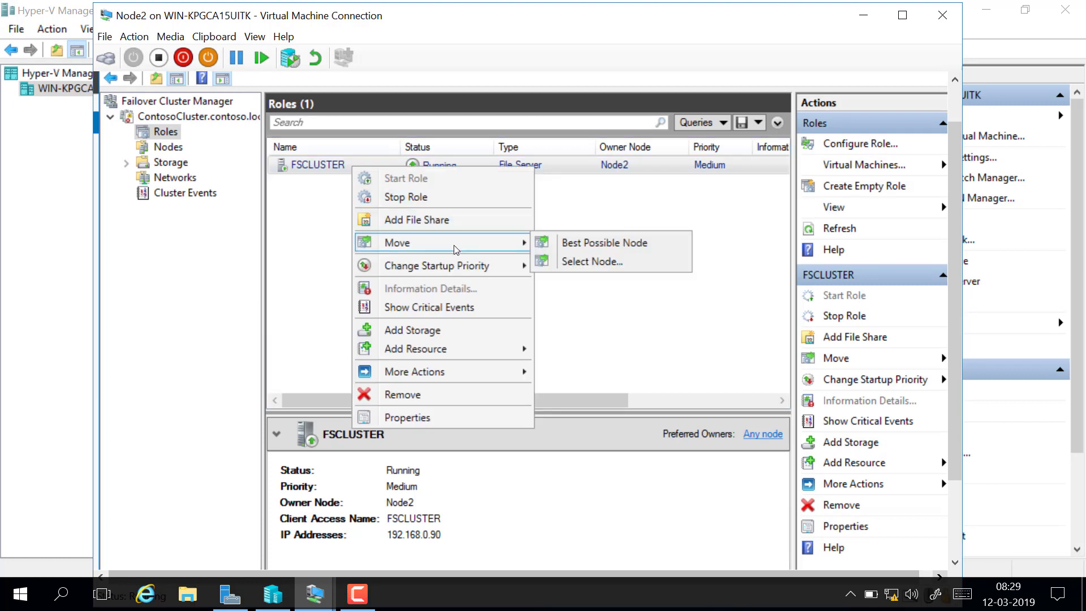
click(588, 264)
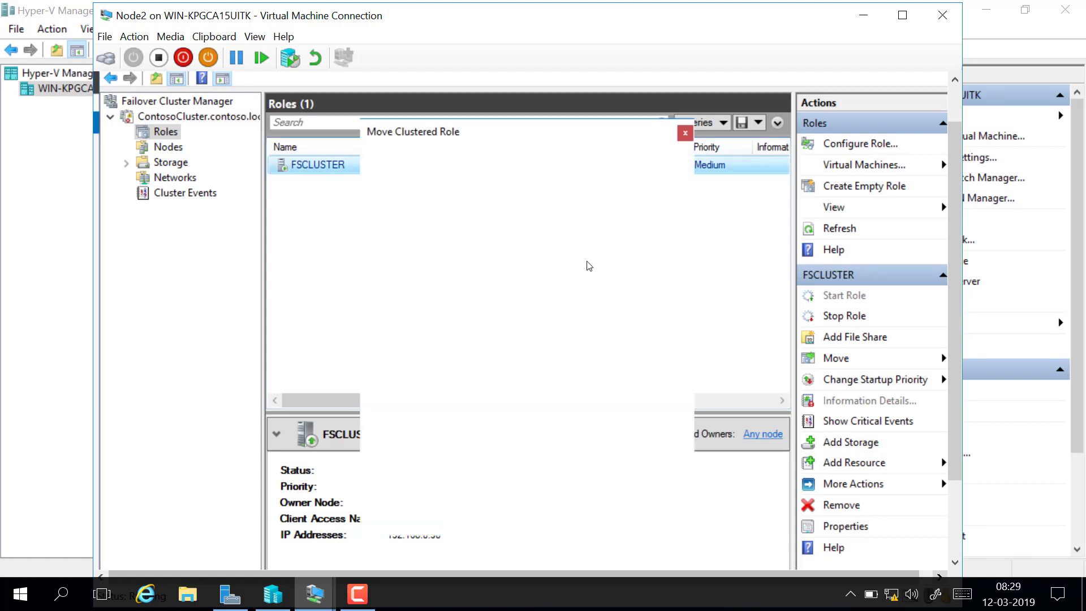
click(477, 276)
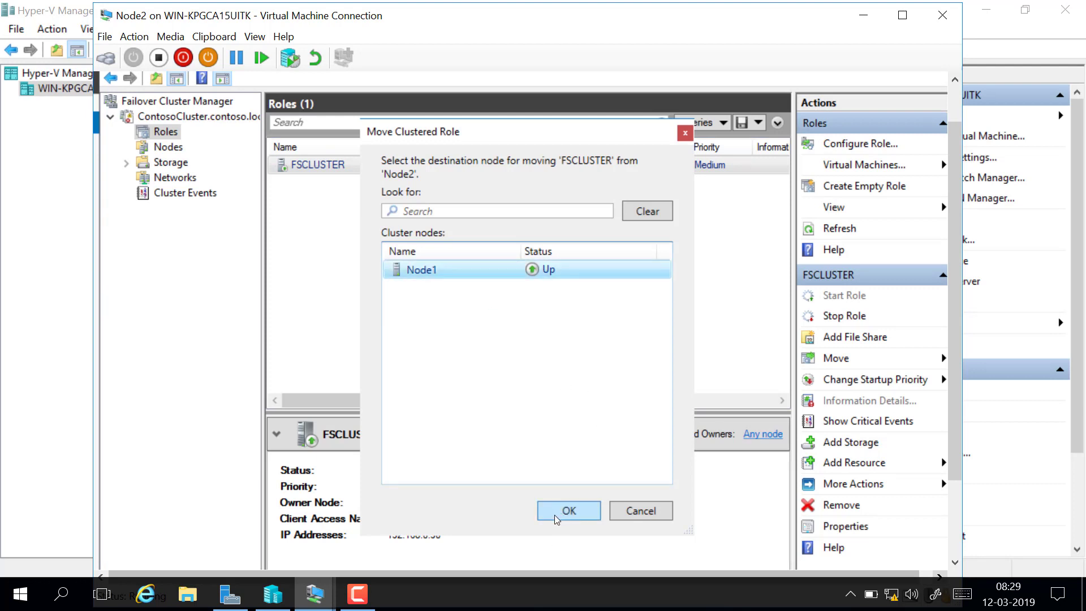
click(570, 503)
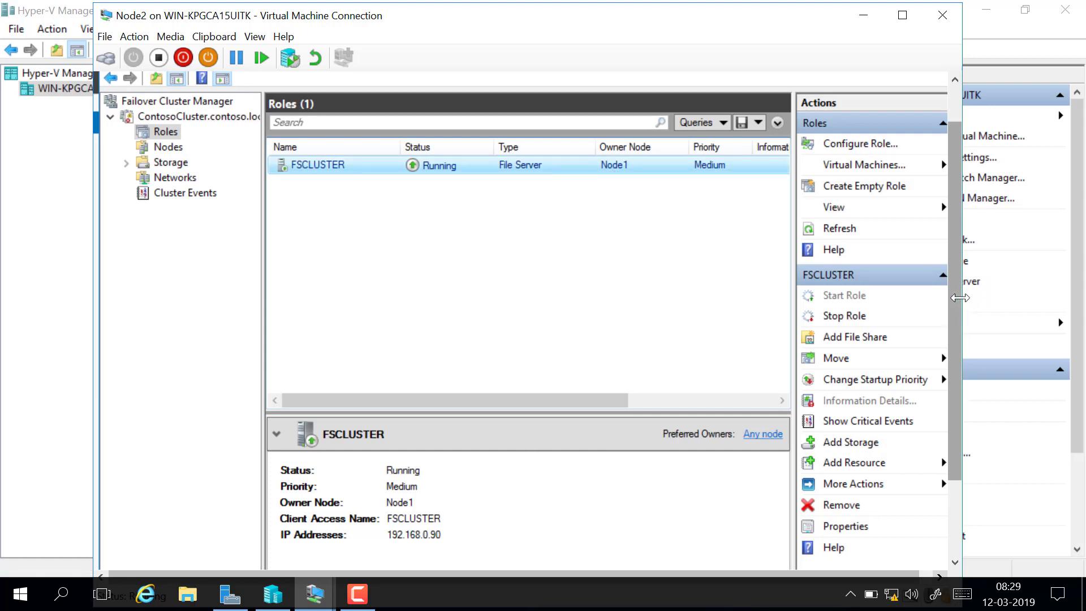
scroll(954, 274, up, 2)
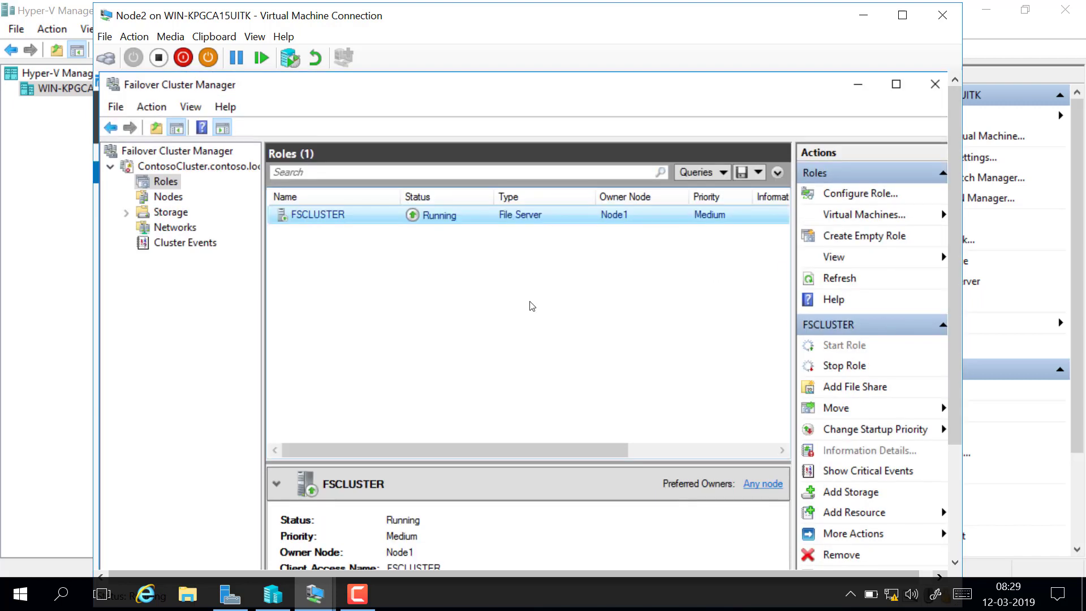